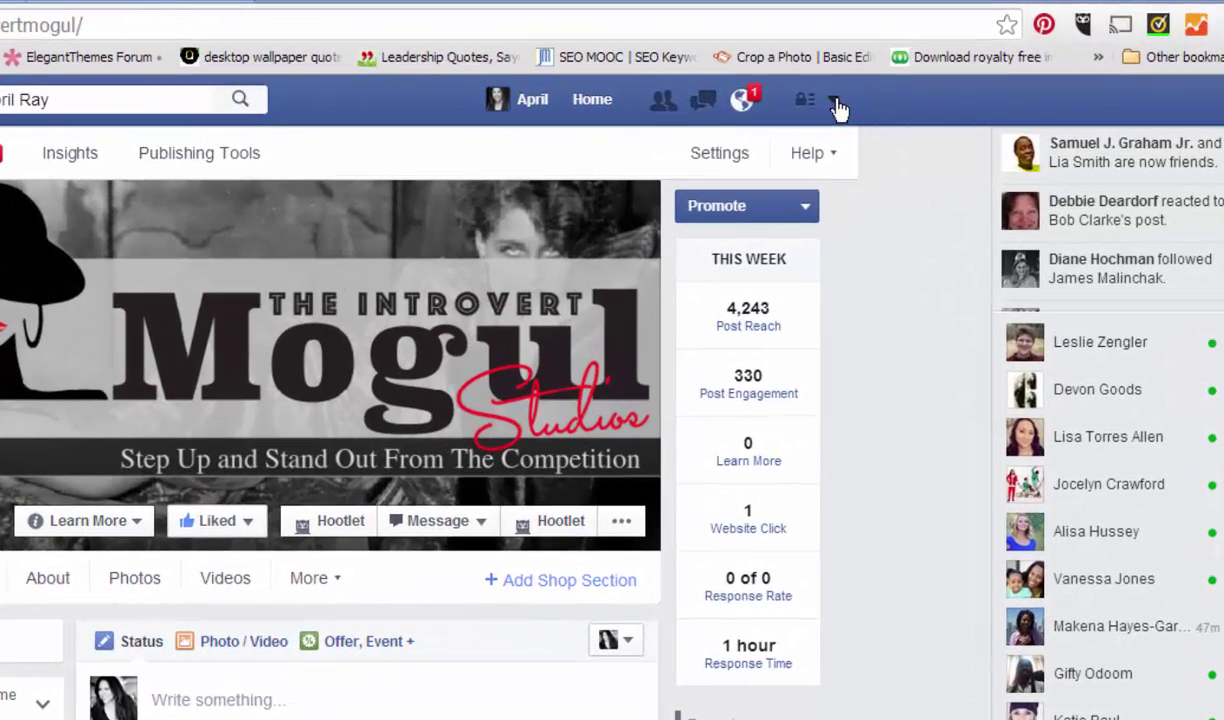
Go to Ads Manager from the account menu and open the Pixels page under Tools
click(834, 102)
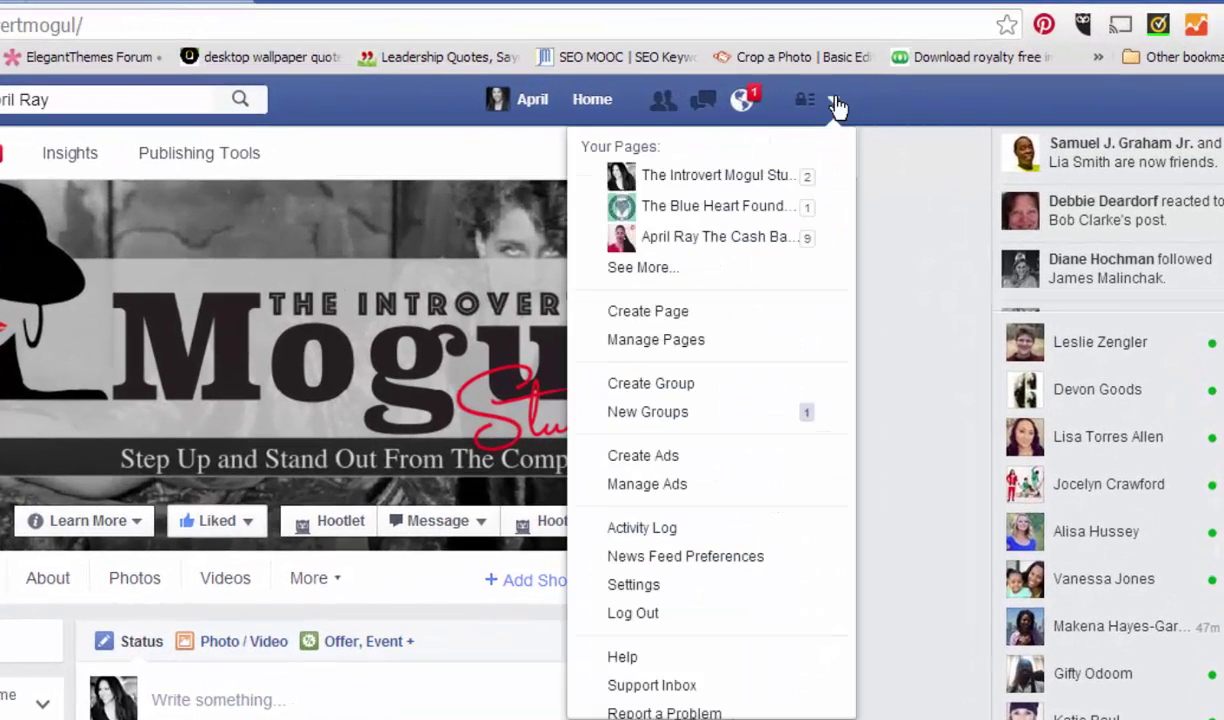
click(670, 488)
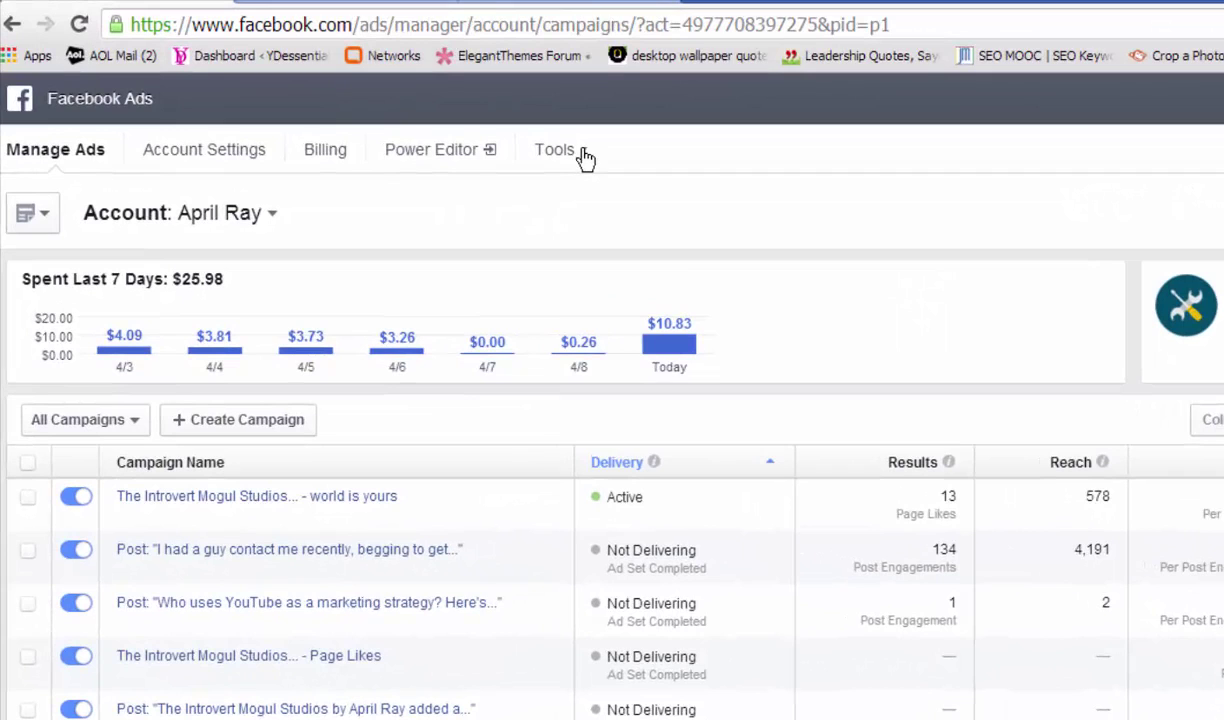
click(548, 146)
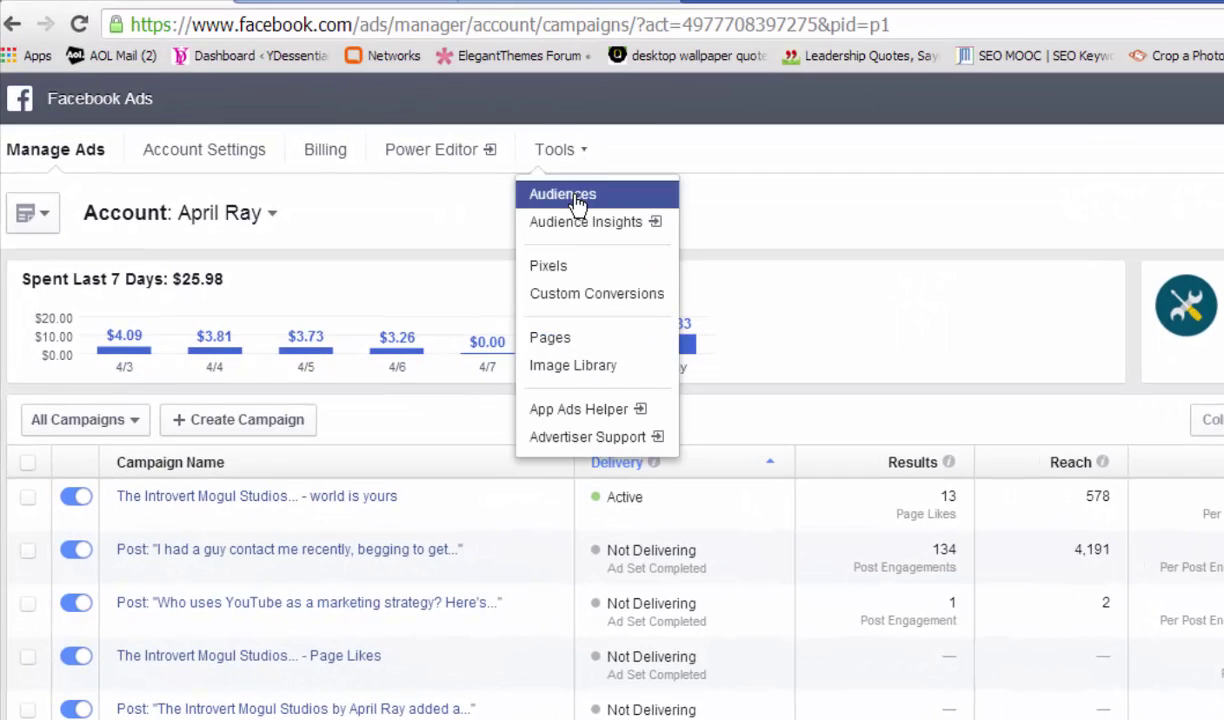
click(550, 272)
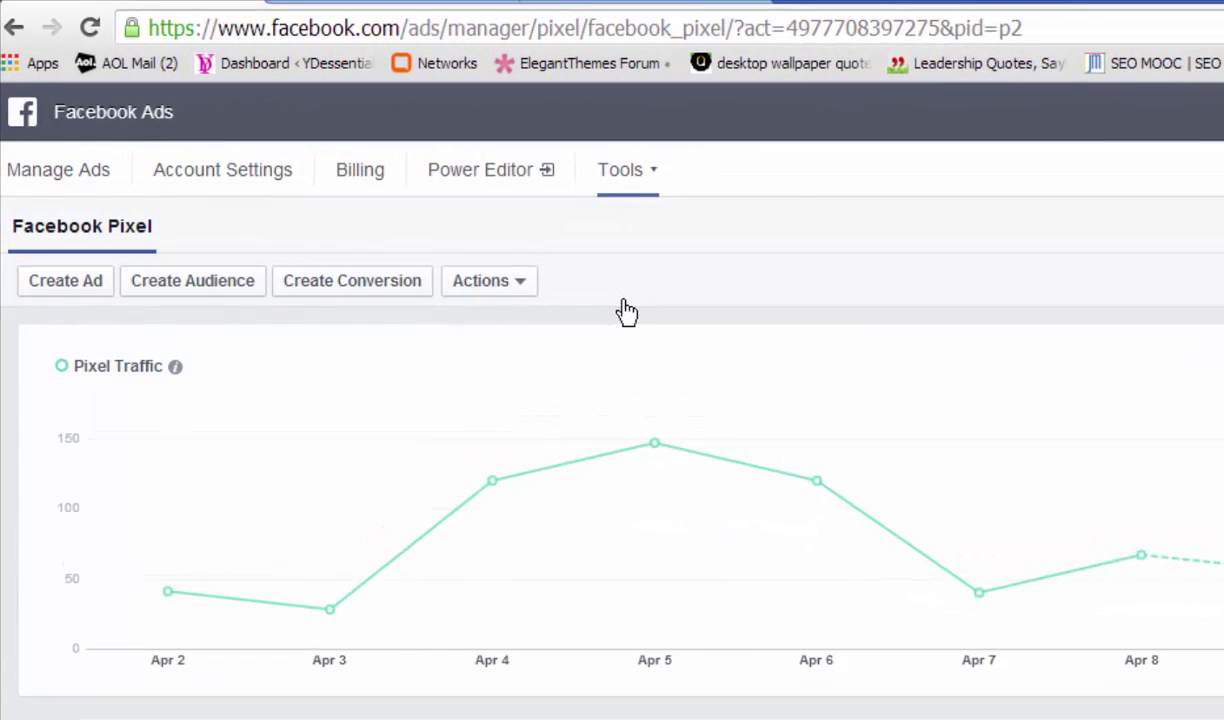
Show the pixel's code under Actions and copy the entire base pixel code
click(521, 289)
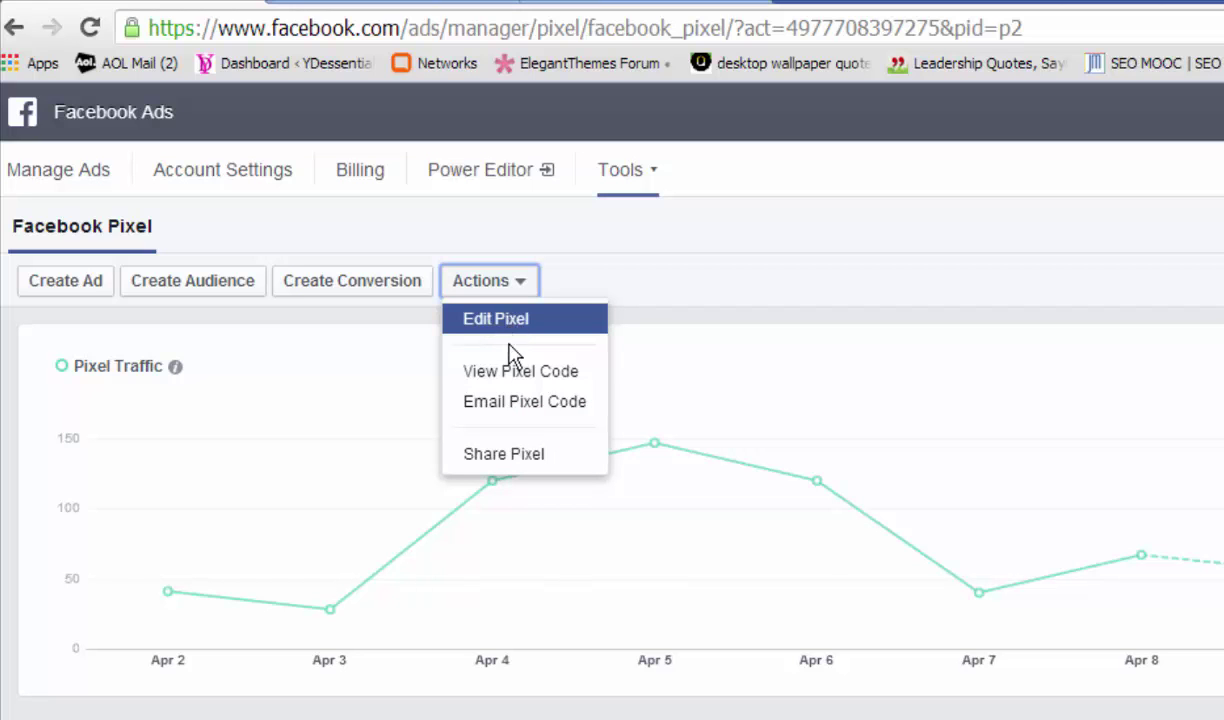
click(507, 378)
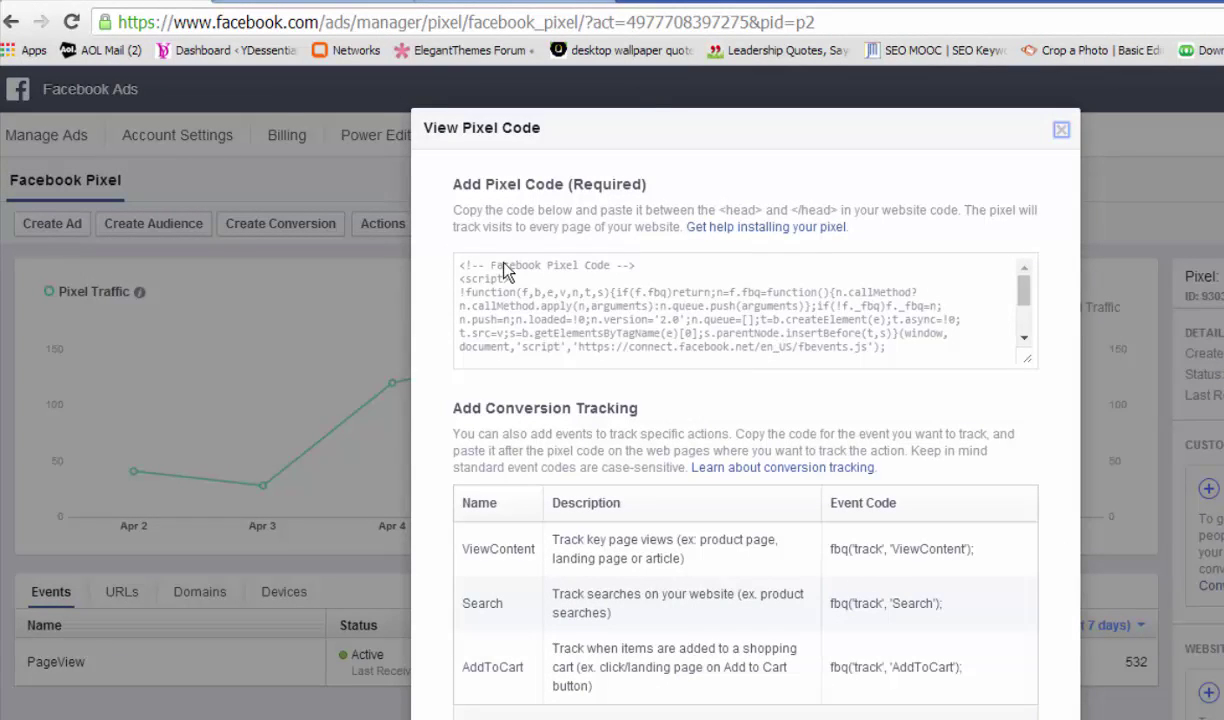
click(487, 298)
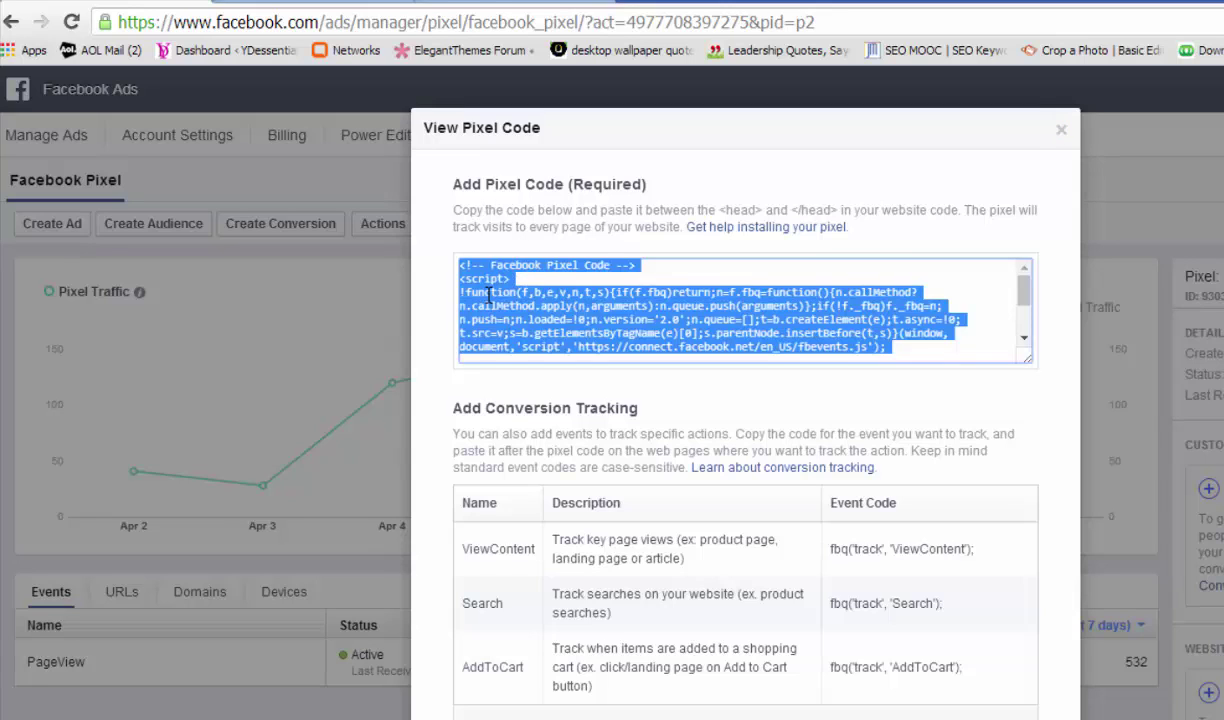
right_click(487, 293)
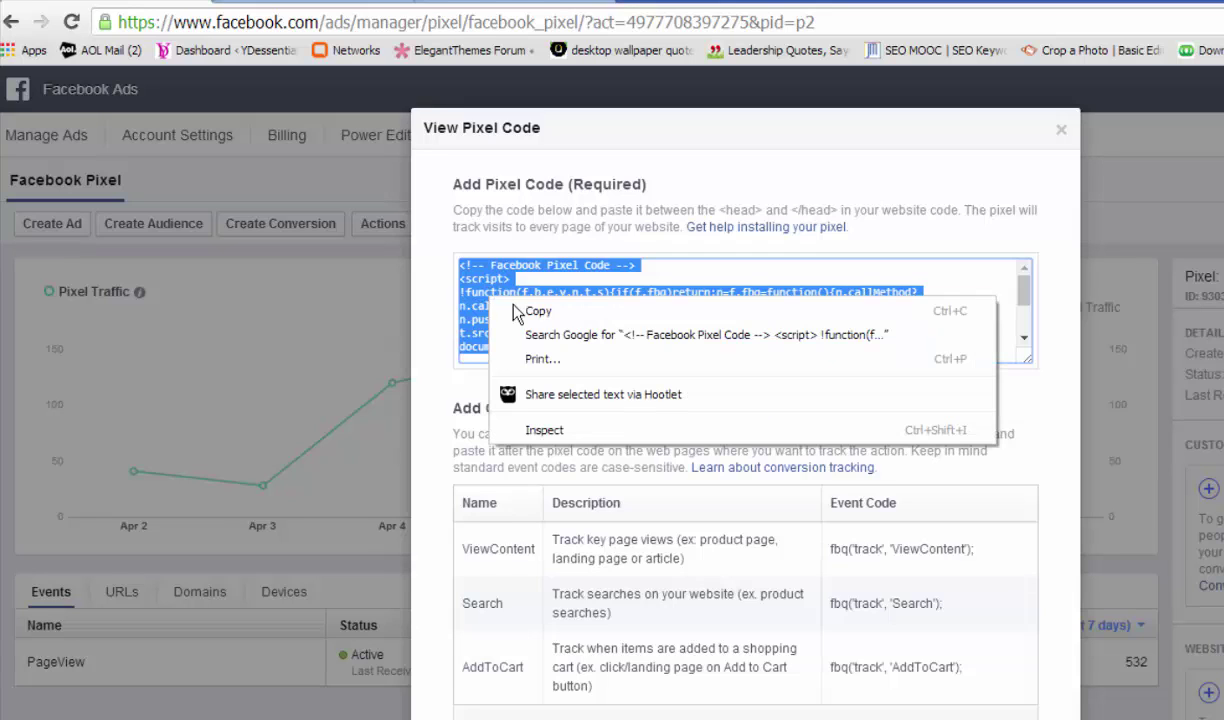
click(524, 311)
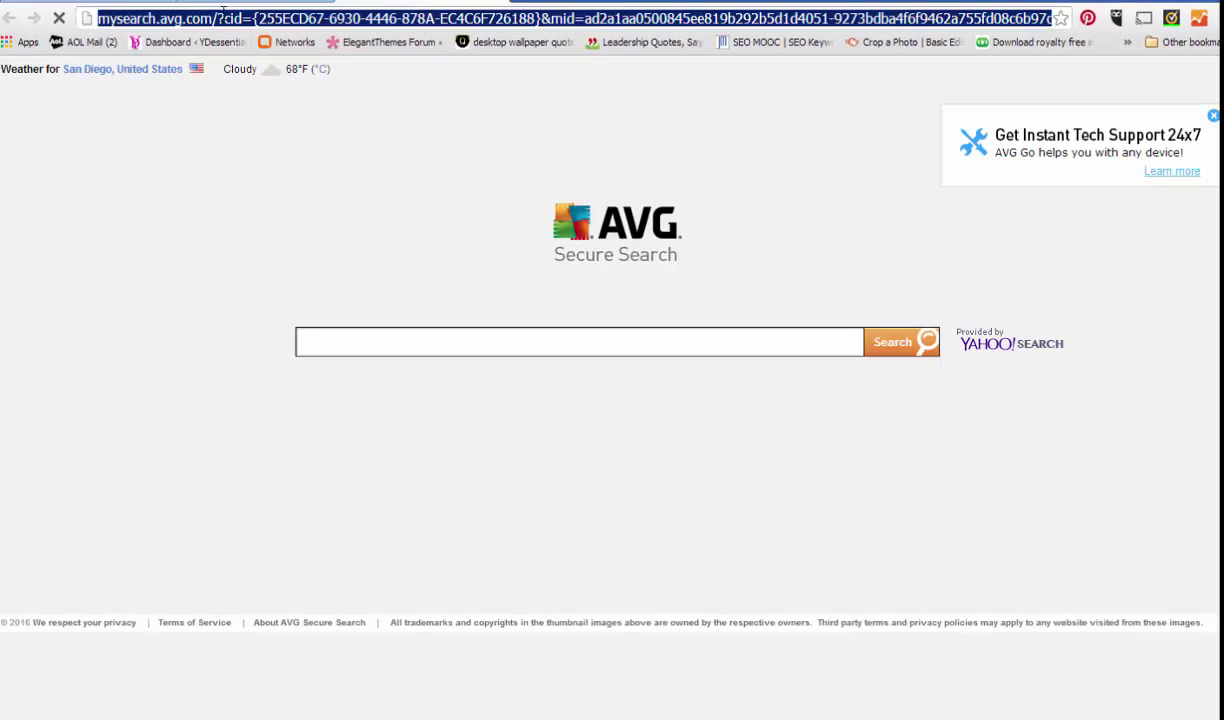
Load theintrovertmogul.com's wp-admin dashboard from the address bar suggestion
text(theintrovertmogul.com/wp-admin/)
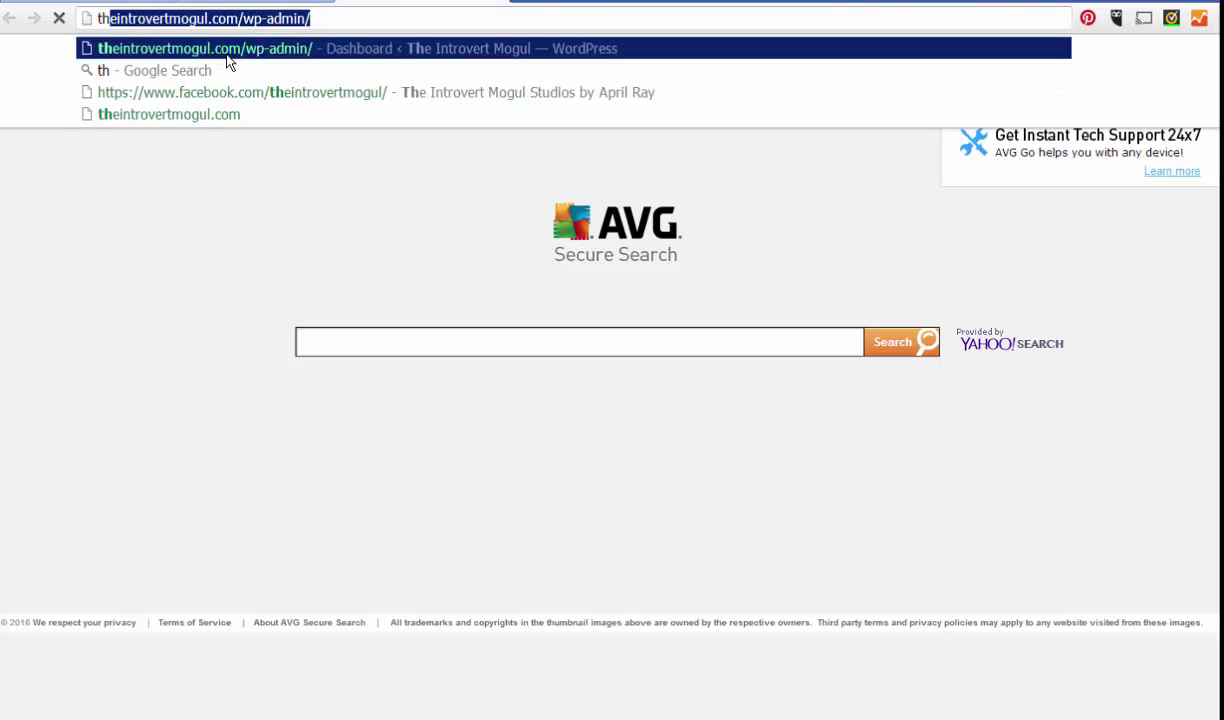
click(227, 55)
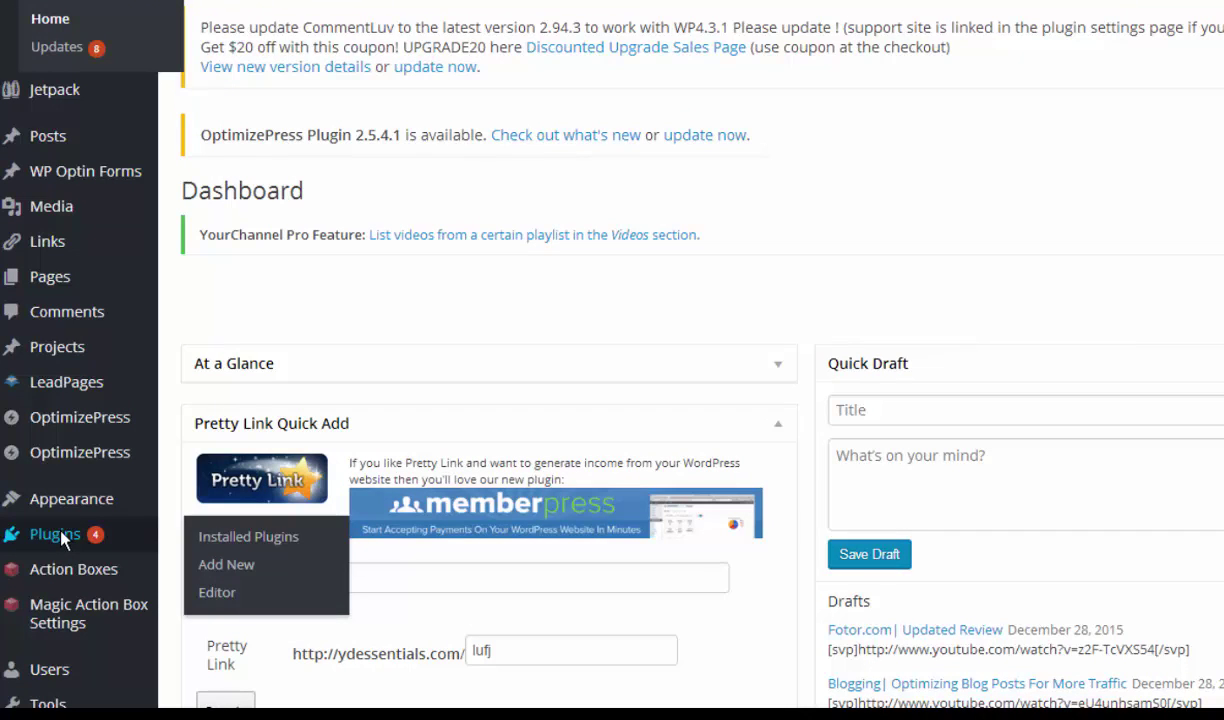
Search new plugins for 'pixelyoursite' and install Facebook Pixel by PixelYourSite
click(62, 538)
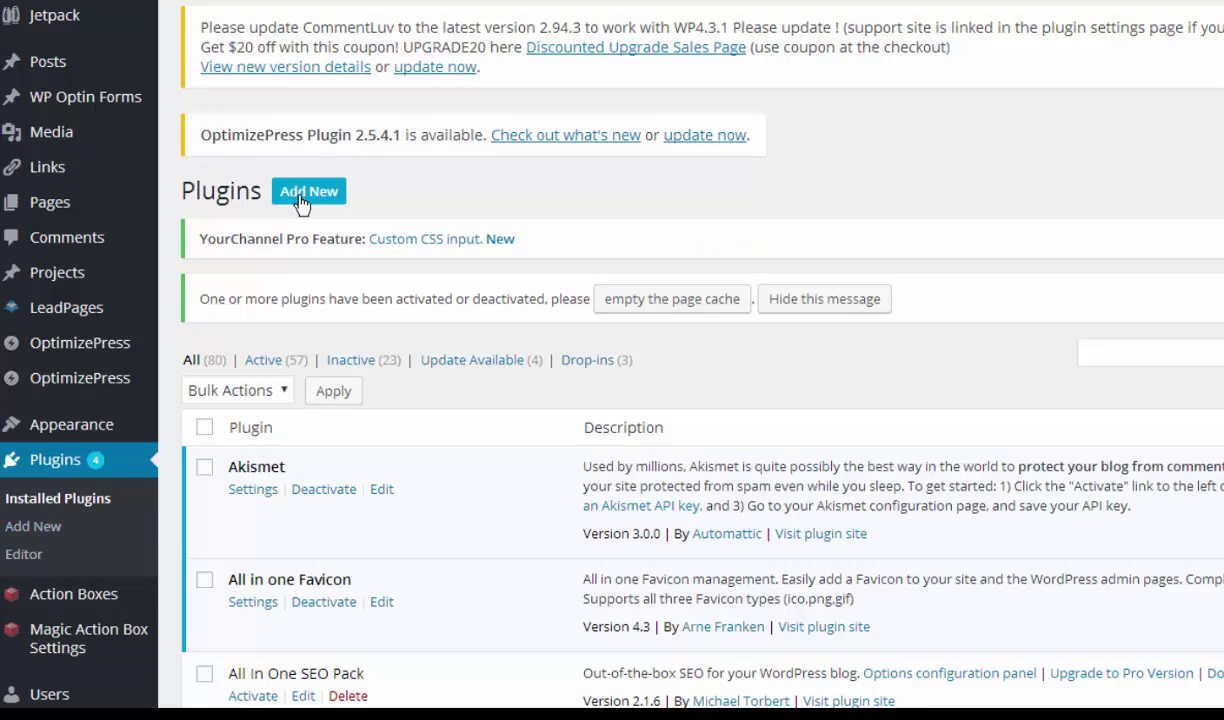
click(298, 197)
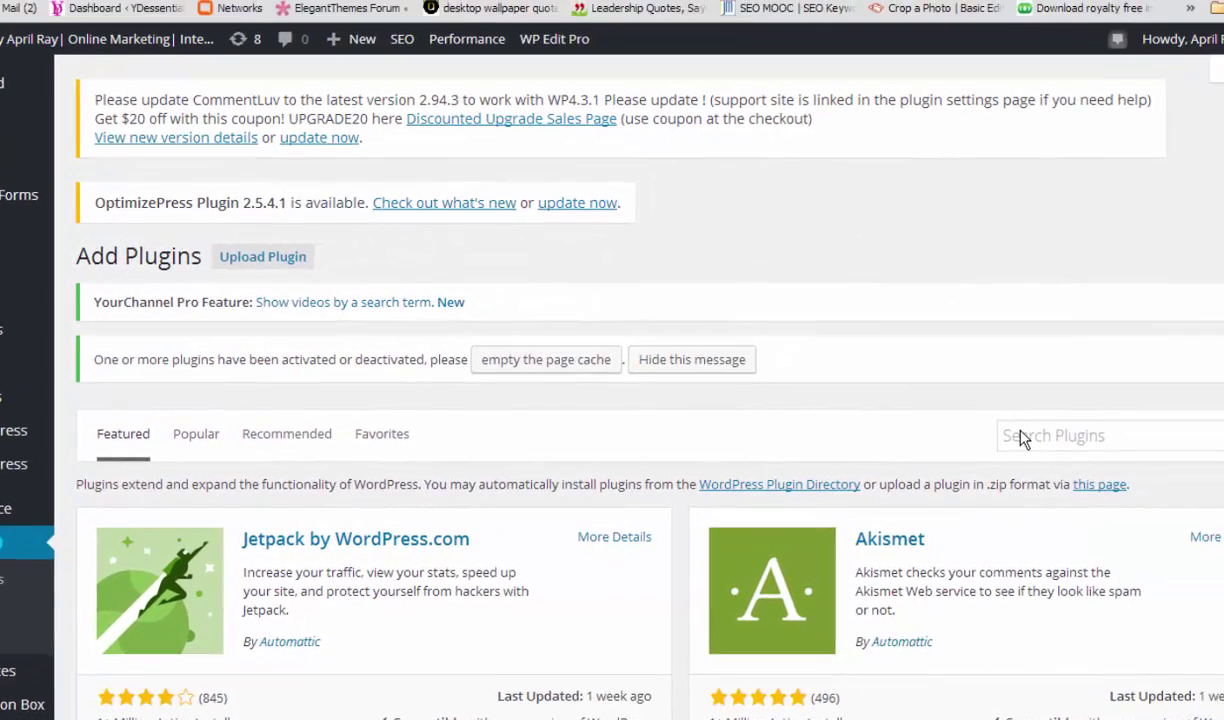
click(1020, 436)
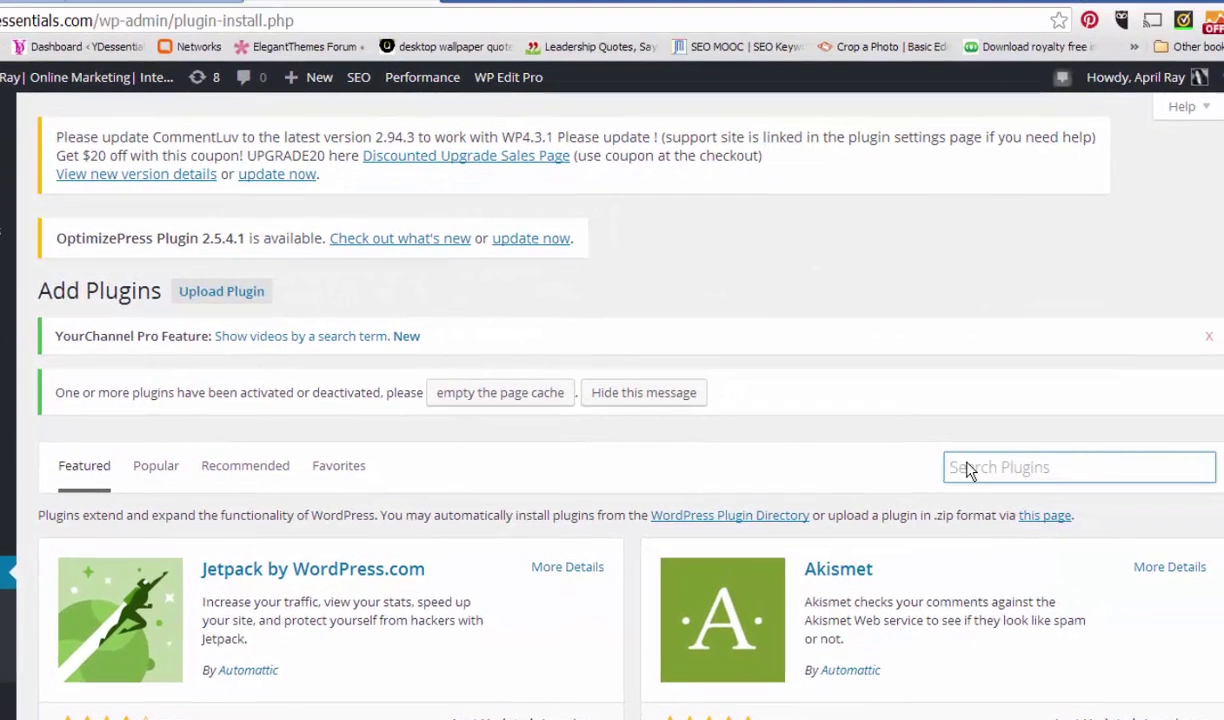
text(pinte)
text(xelmysite)
drag(983, 467, 1003, 467)
text(yoursite)
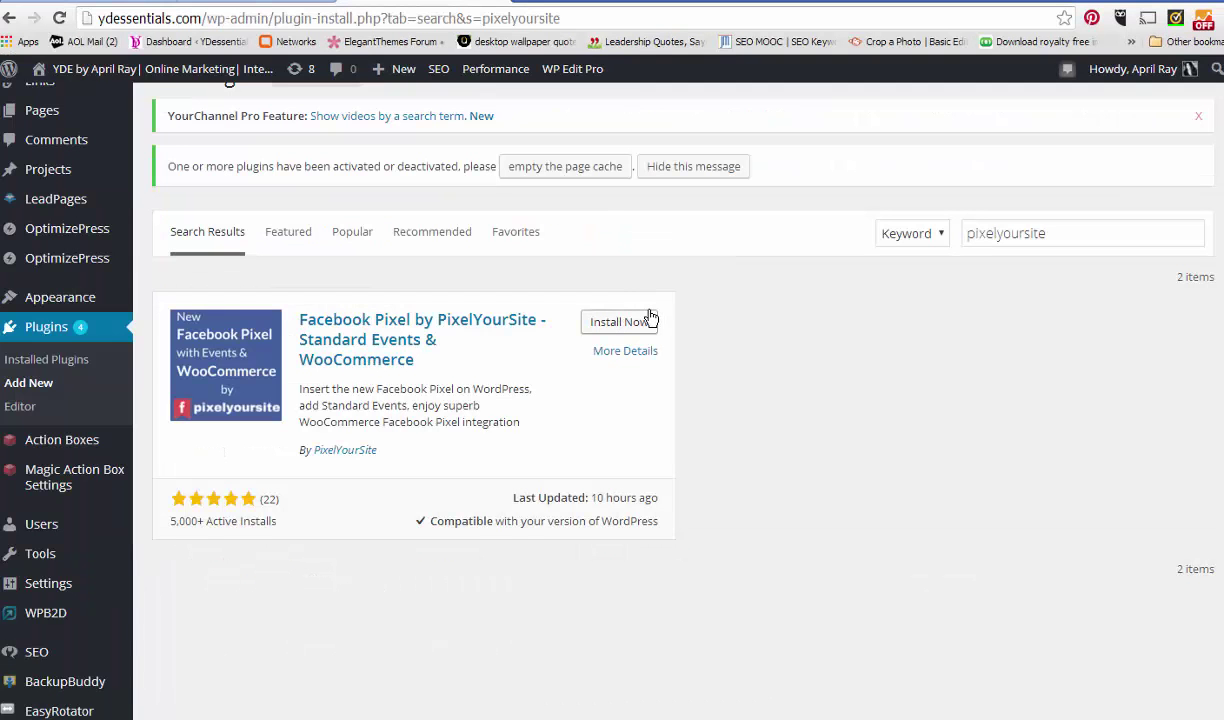
click(610, 326)
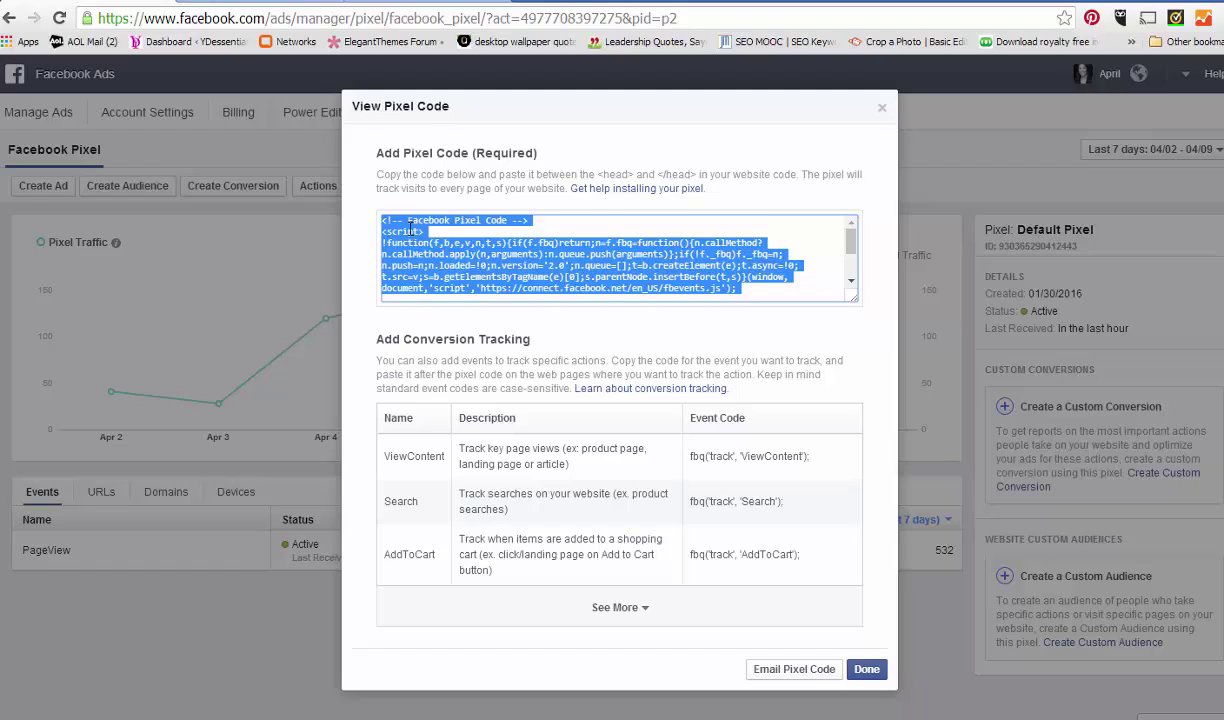
Copy the pixel code again and activate the newly installed PixelYourSite plugin in WordPress
right_click(410, 229)
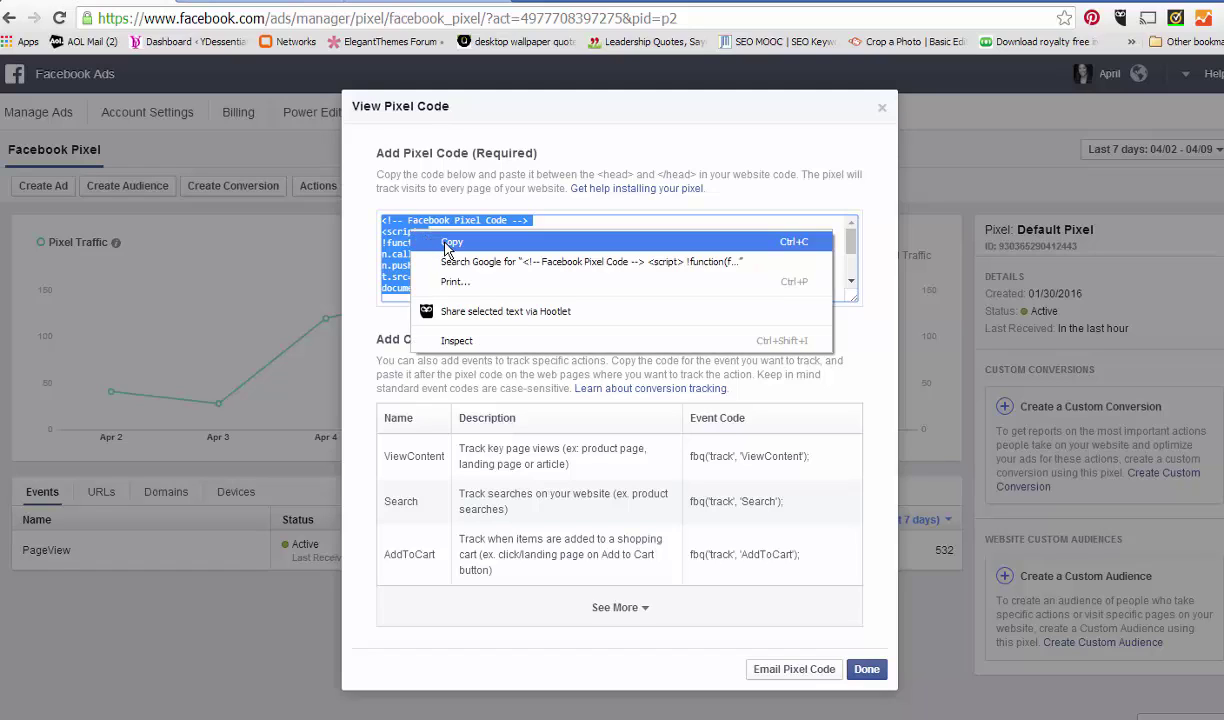
click(447, 243)
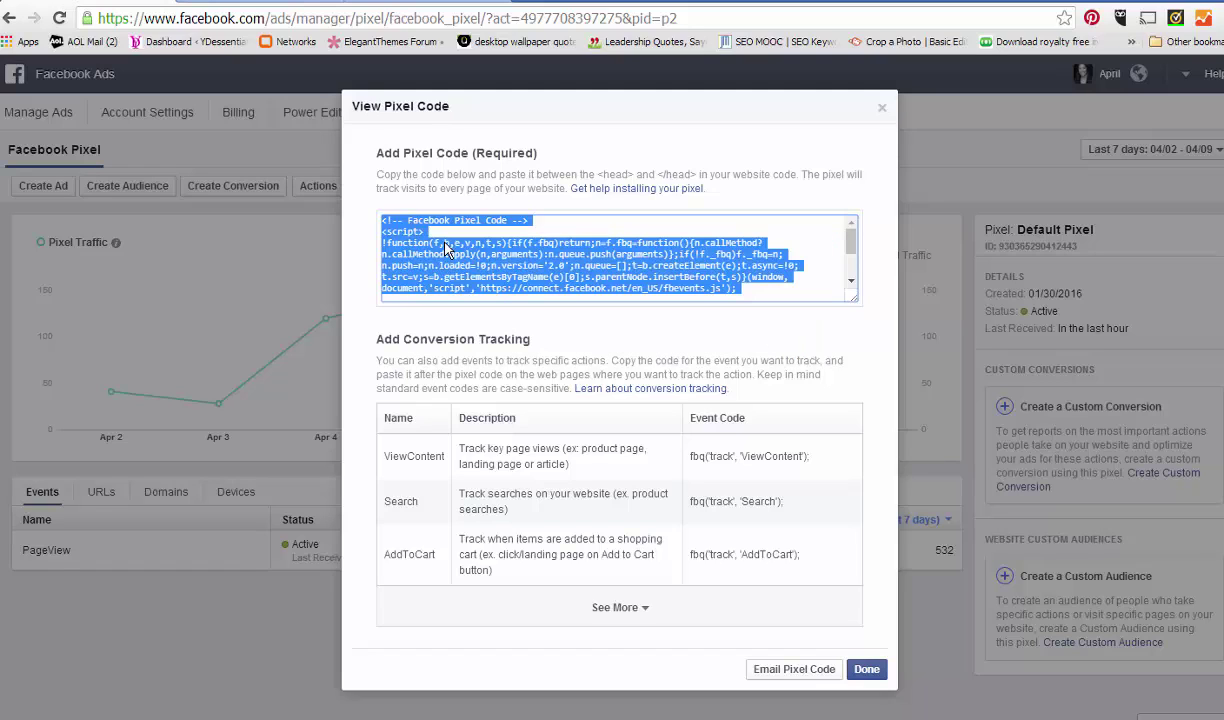
click(390, 2)
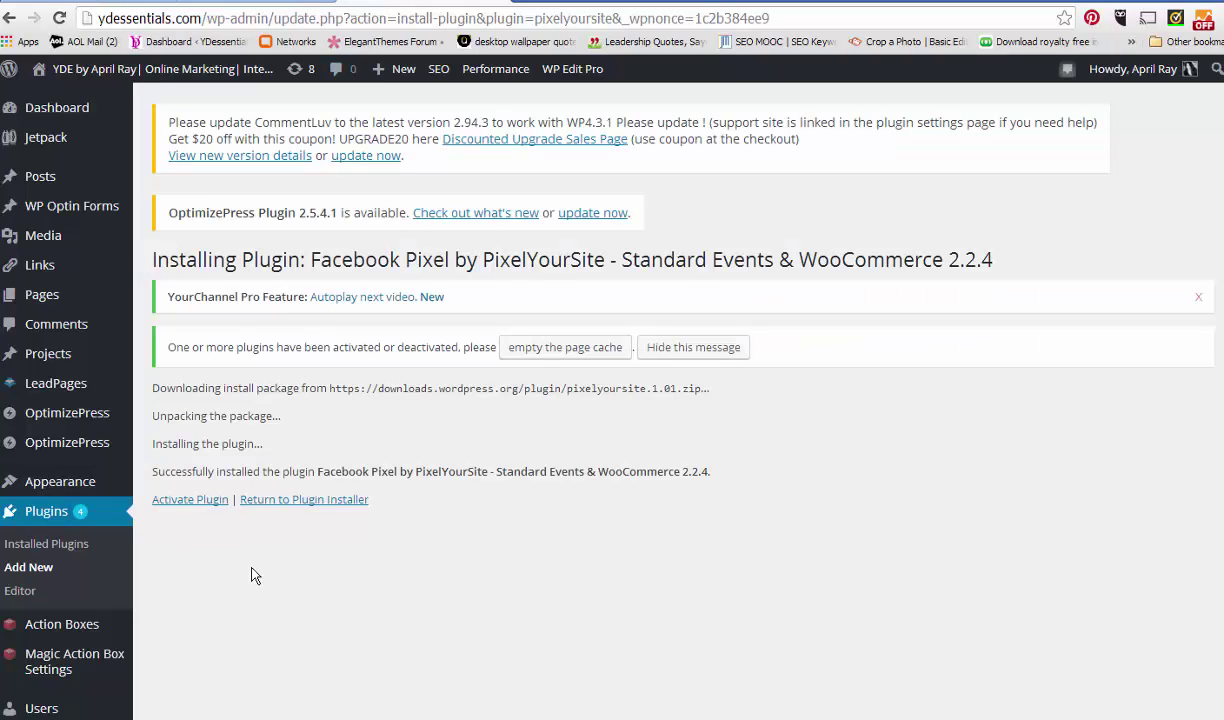
click(193, 503)
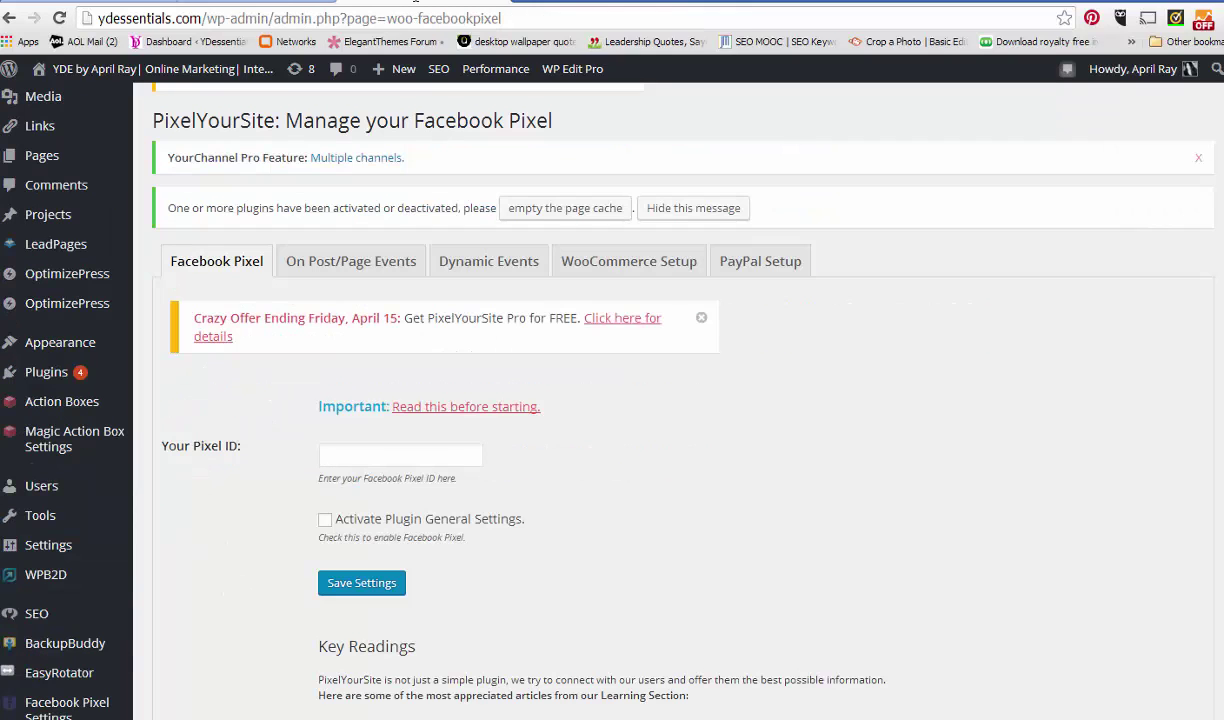
click(100, 5)
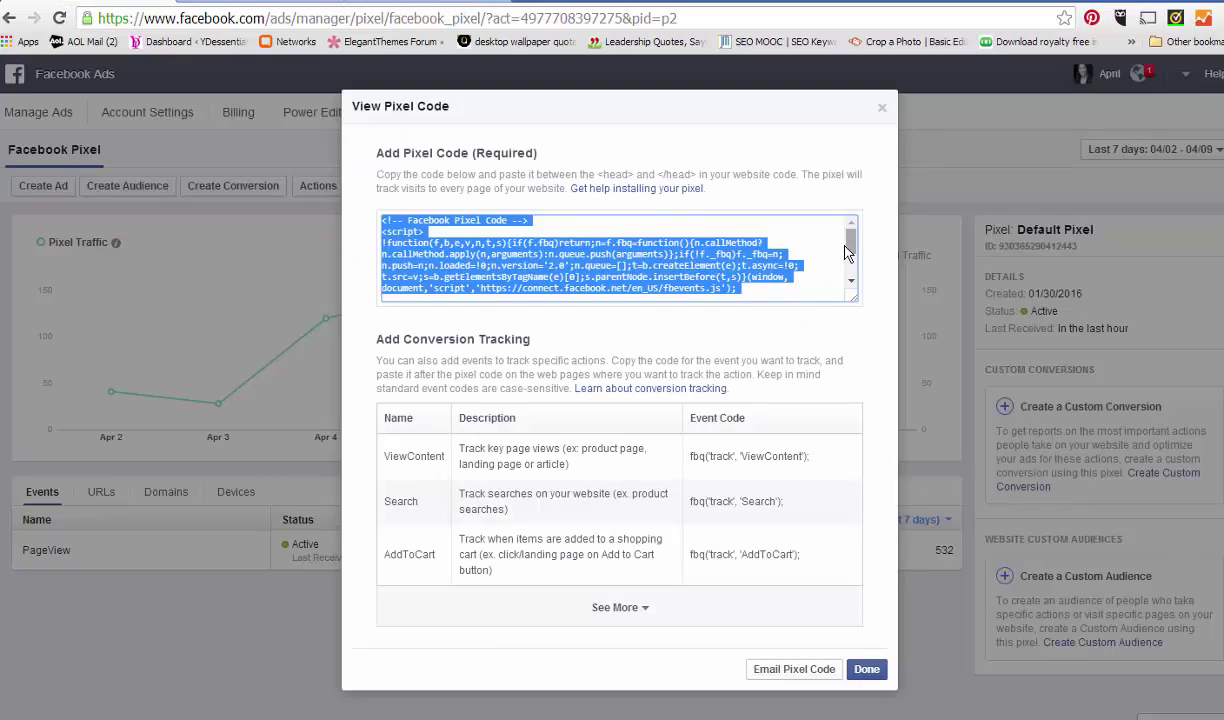
click(795, 250)
drag(875, 264, 876, 278)
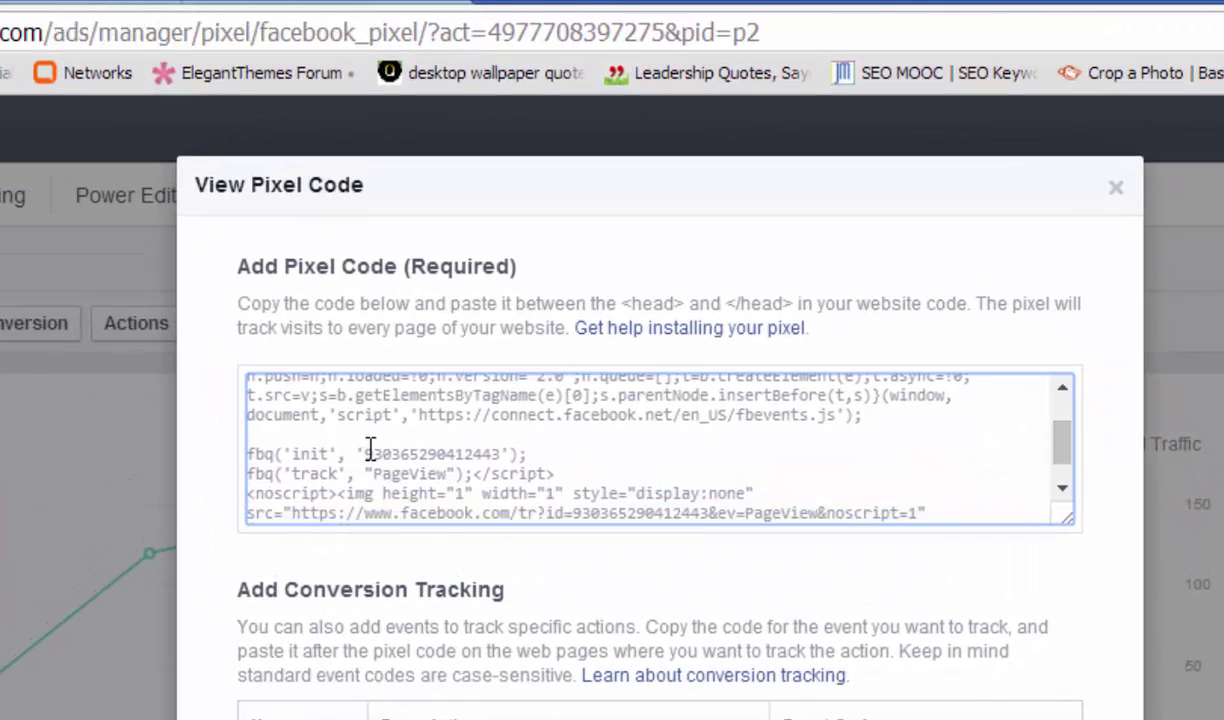
drag(366, 453, 500, 453)
right_click(467, 454)
click(498, 457)
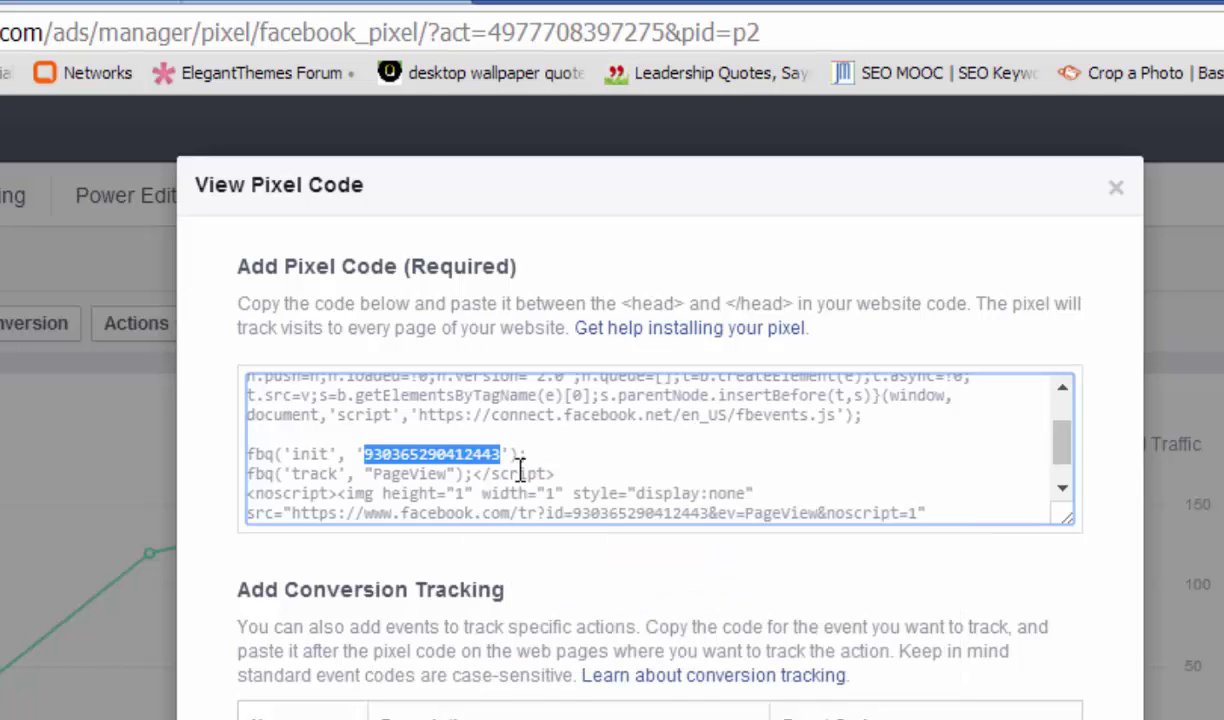
click(260, 4)
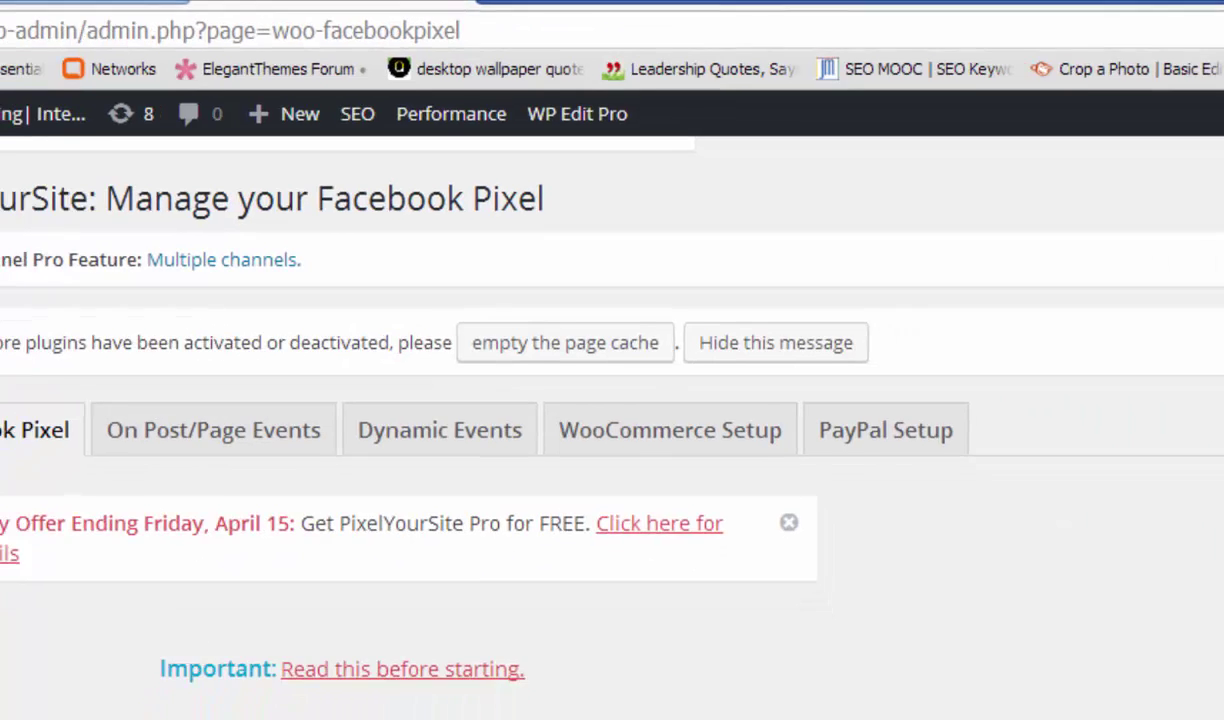
click(331, 478)
key(ctrl+v)
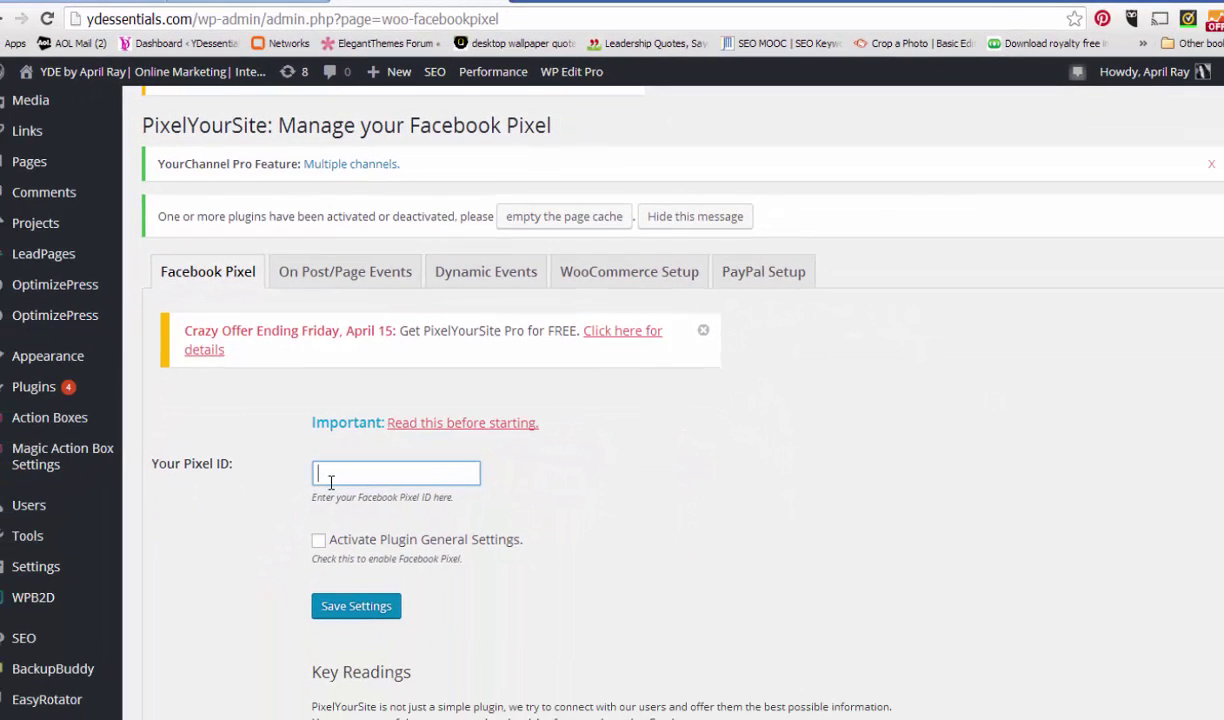
click(699, 496)
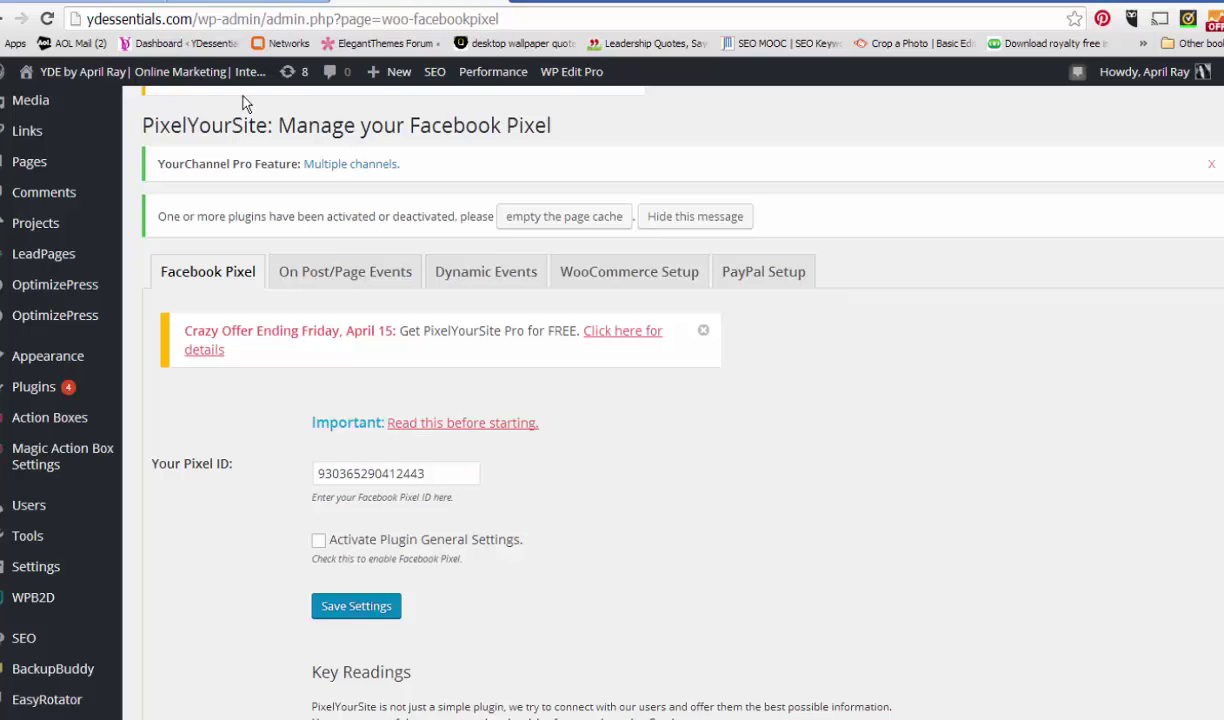
key(ctrl+Tab)
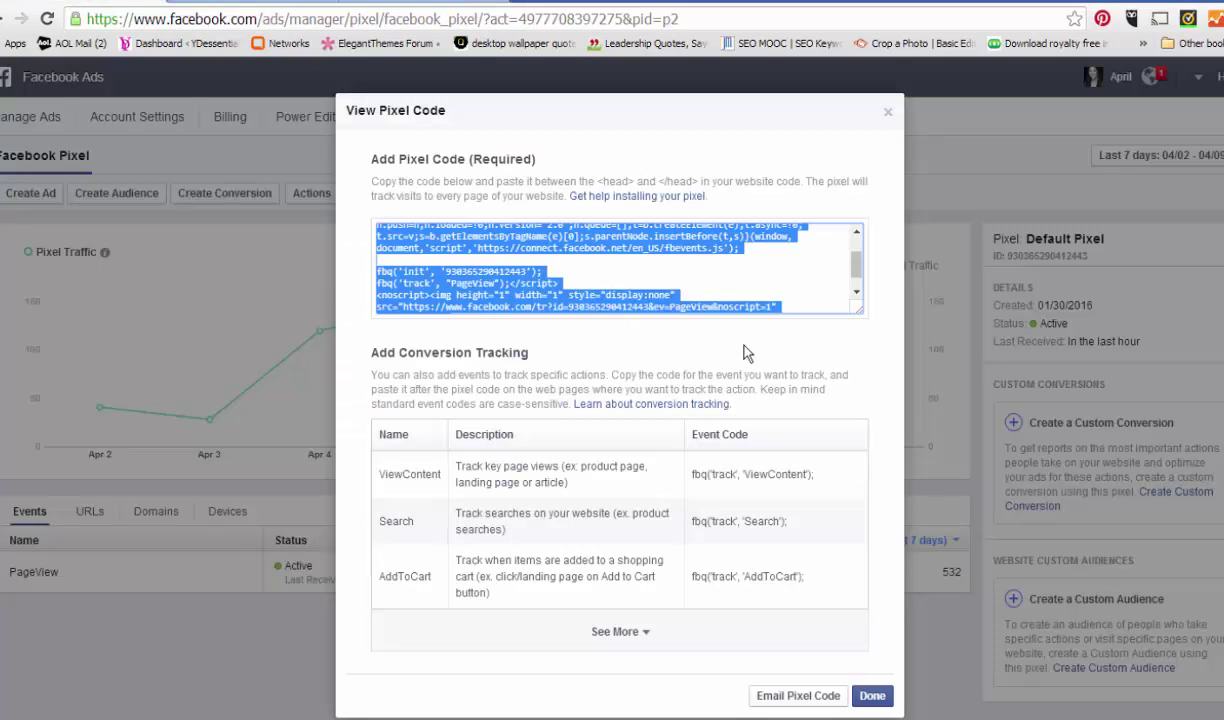
Close the pixel code dialog and review pixel traffic by URLs, then by domains
click(871, 695)
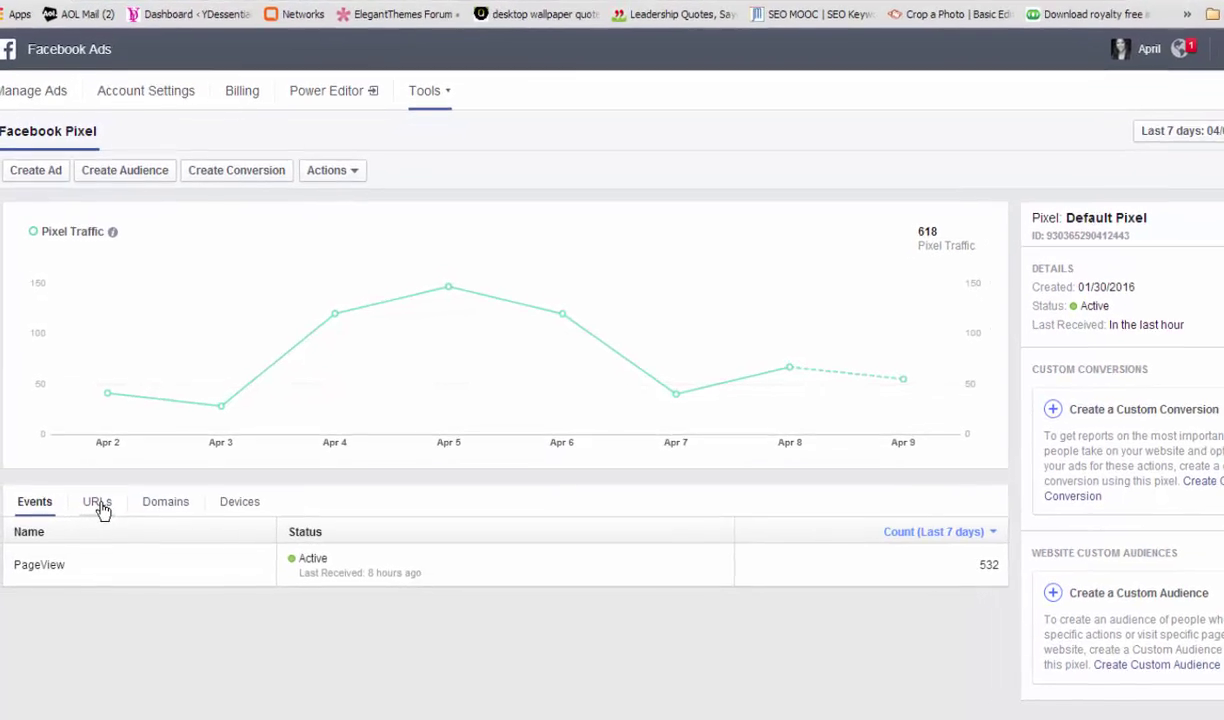
click(92, 515)
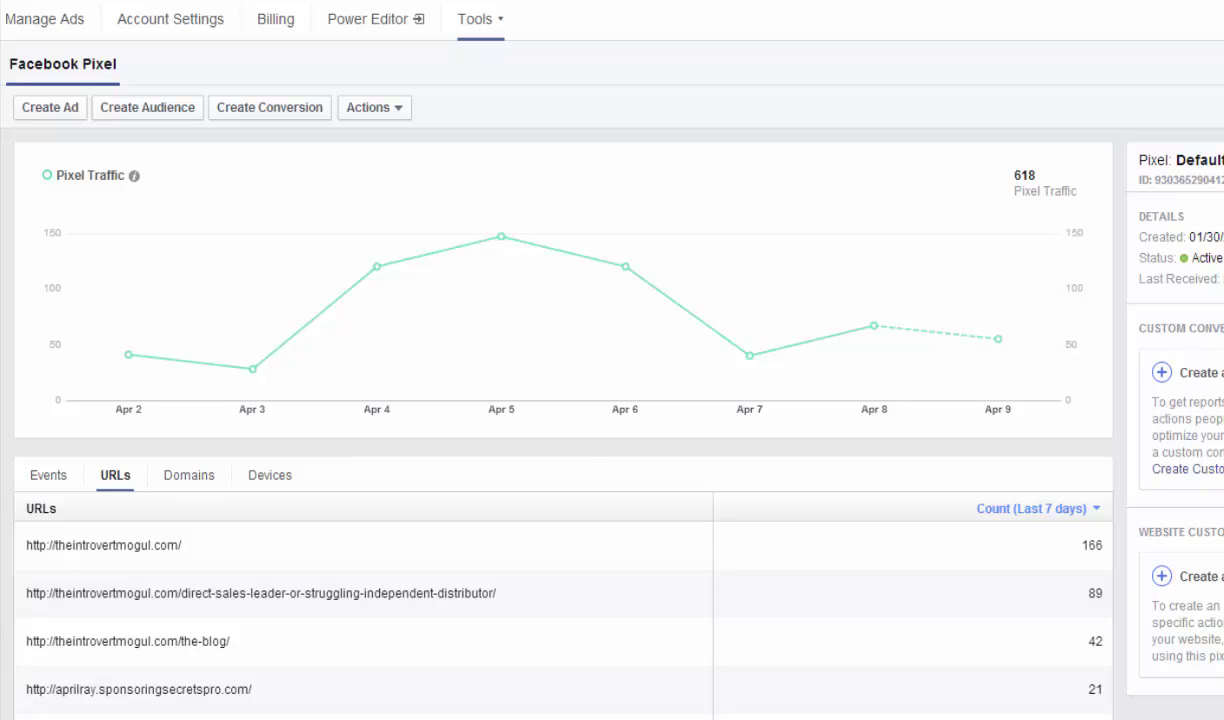
scroll(585, 360, down, 1)
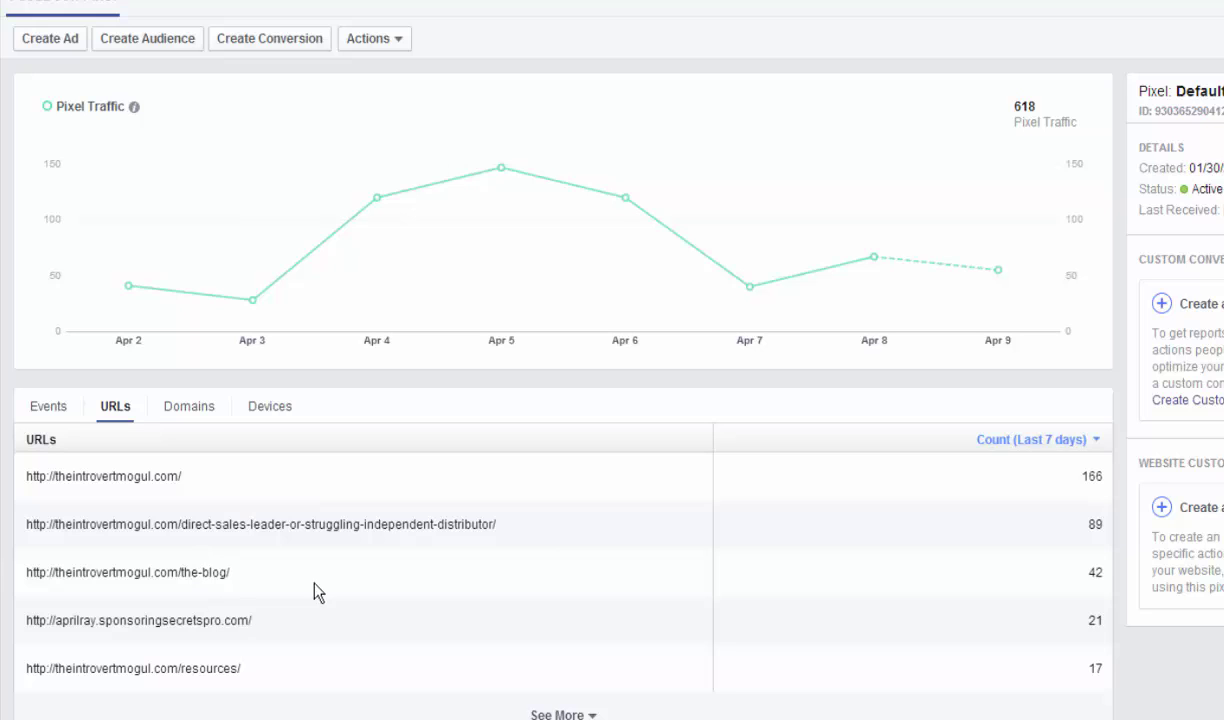
click(205, 413)
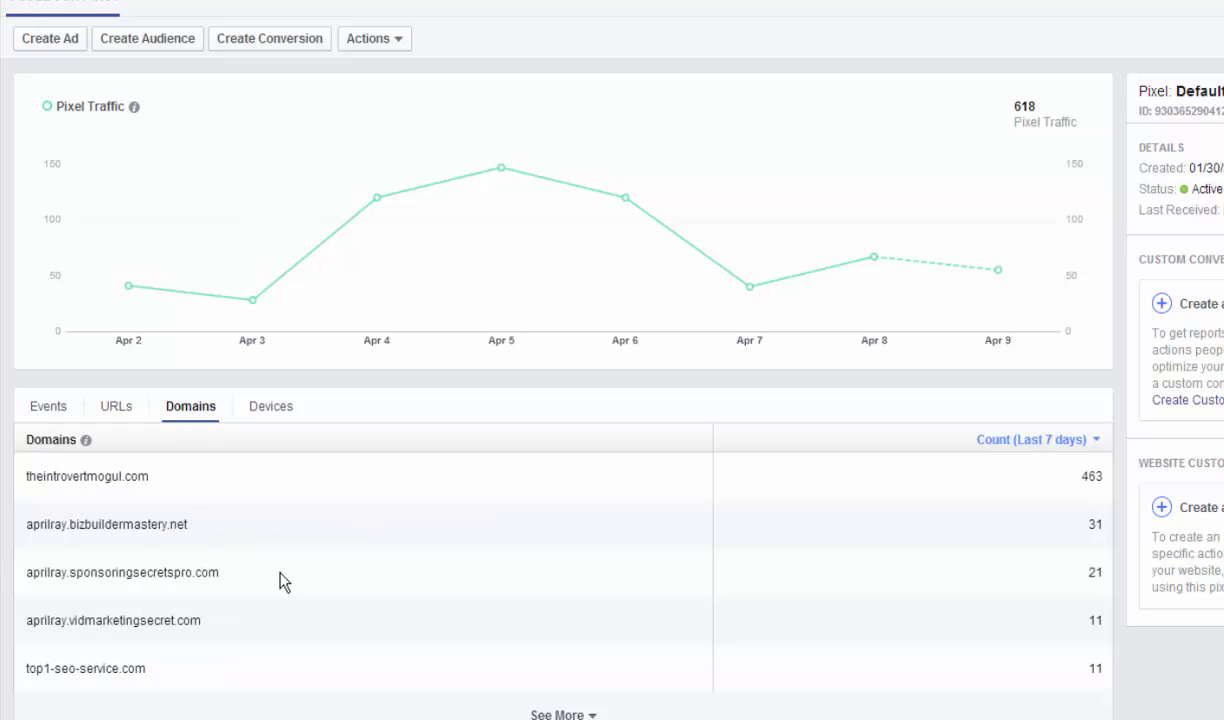
Switch Pixel Traffic to the Devices breakdown listing Desktop, Android Phone and iPhone
click(280, 410)
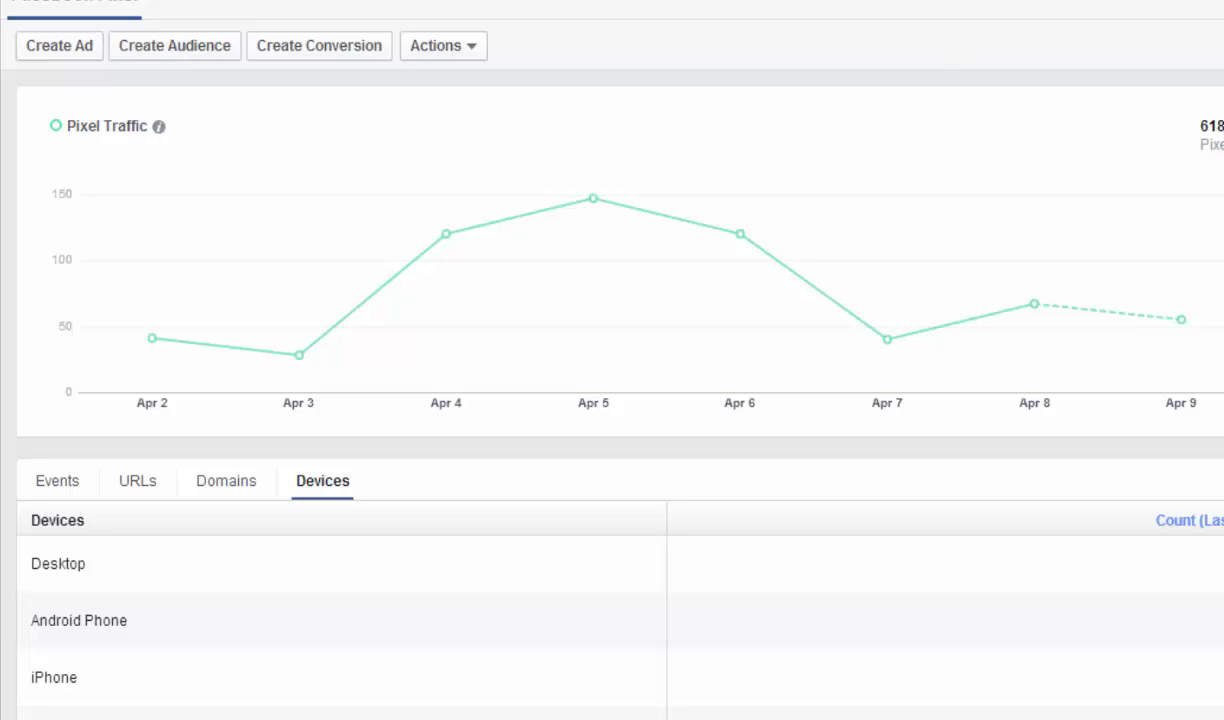
scroll(612, 400, up, 1)
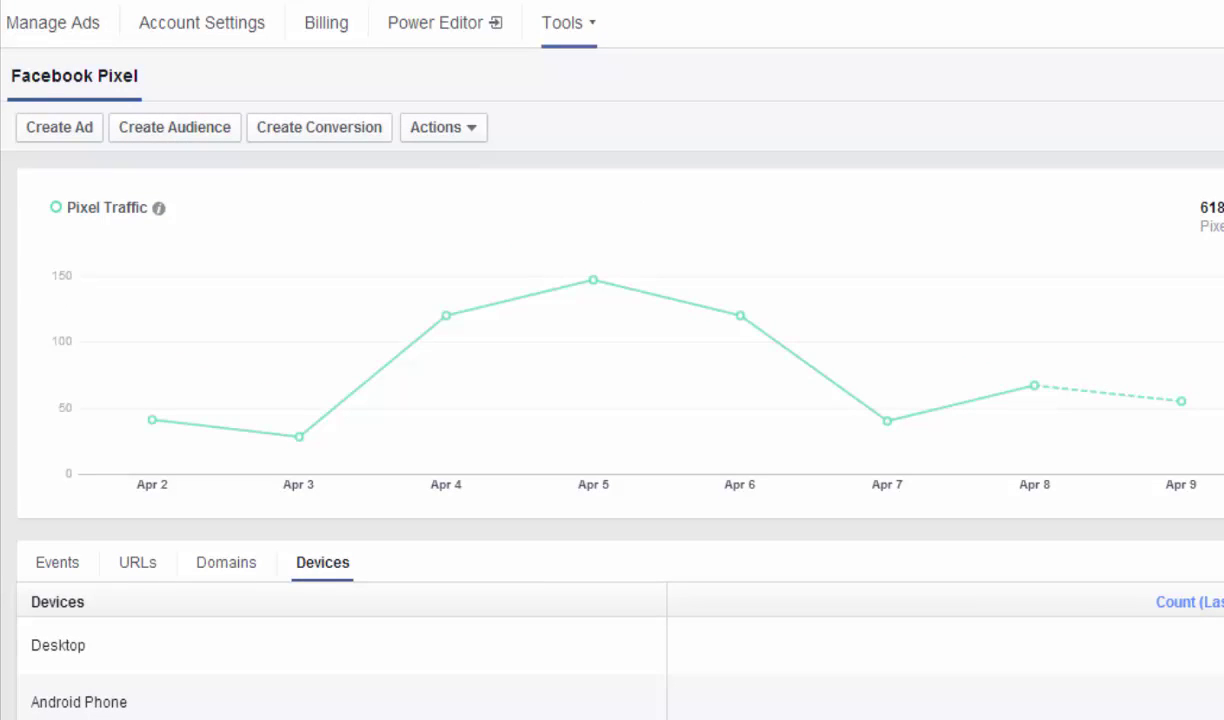